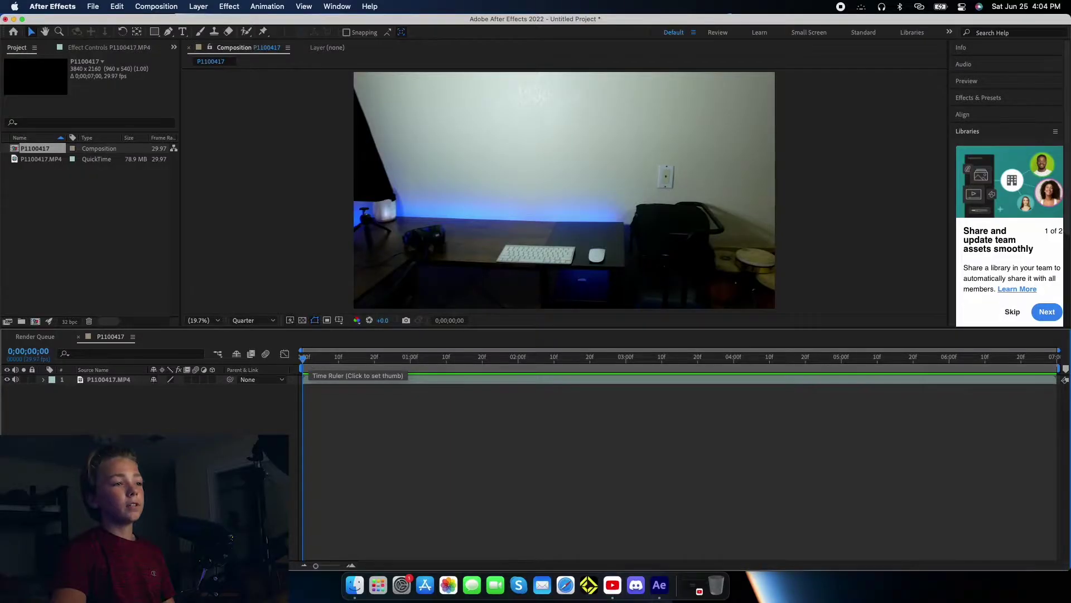
# Trim the desk footage to start at 2;19 and trim the composition to that work area
pyautogui.press('space')
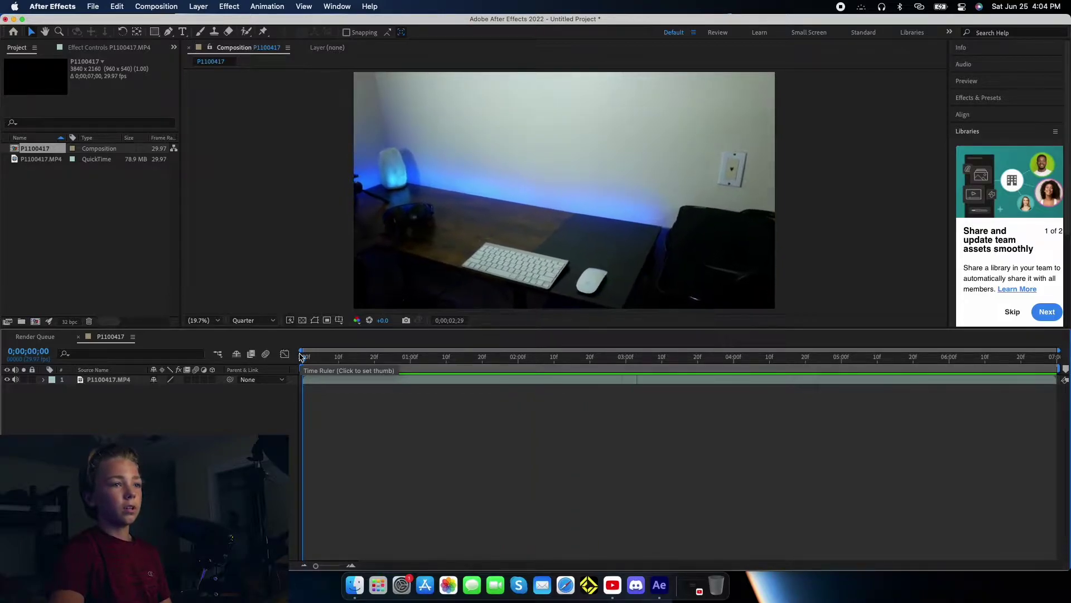
pyautogui.moveTo(812, 357); pyautogui.dragTo(587, 391)
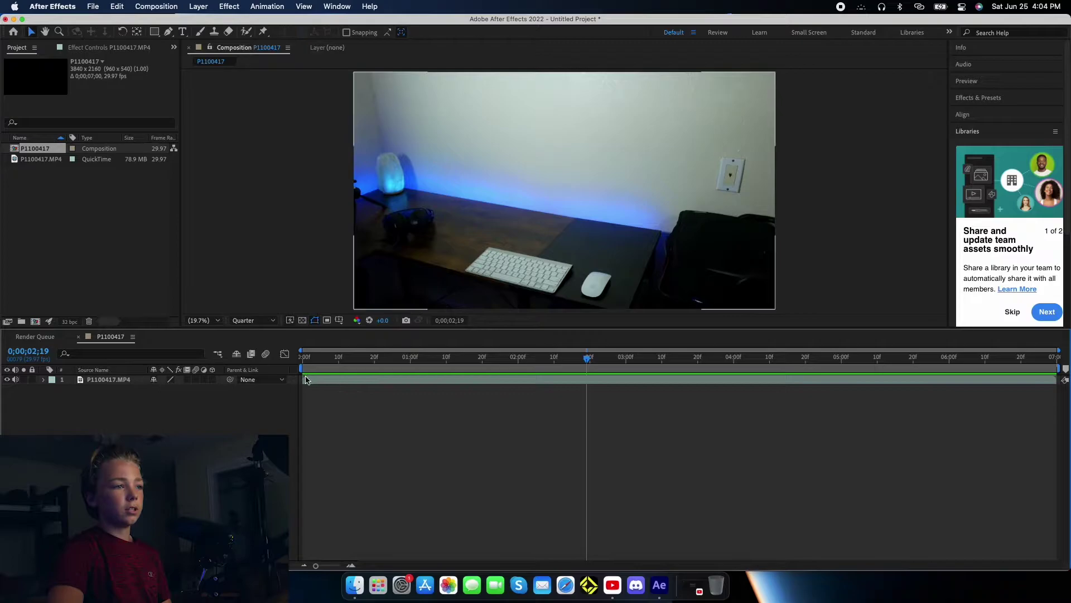
pyautogui.moveTo(304, 379); pyautogui.dragTo(587, 383)
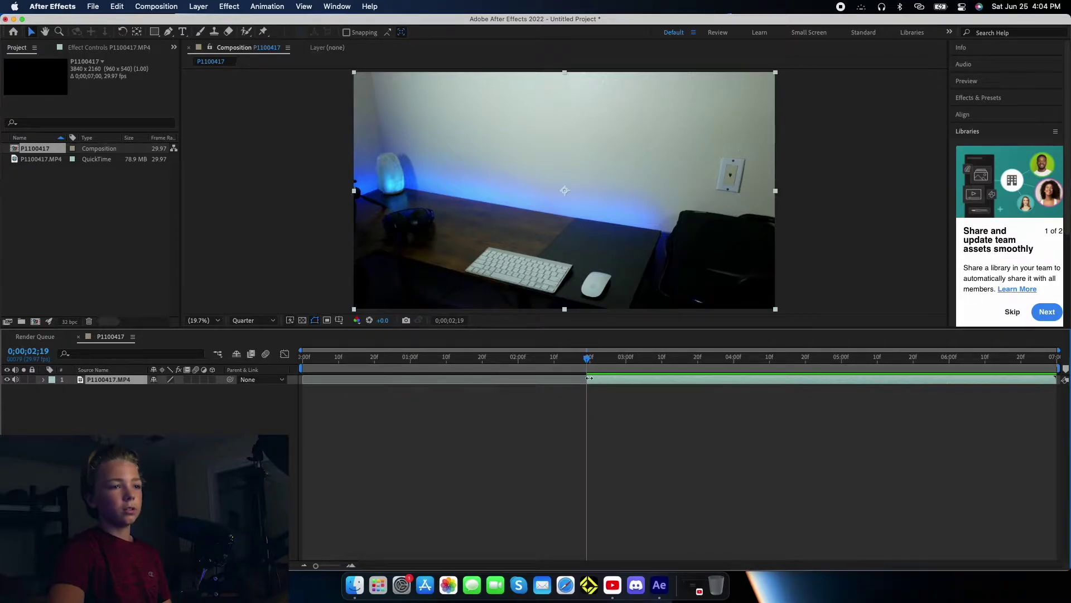
pyautogui.moveTo(296, 371); pyautogui.dragTo(578, 373)
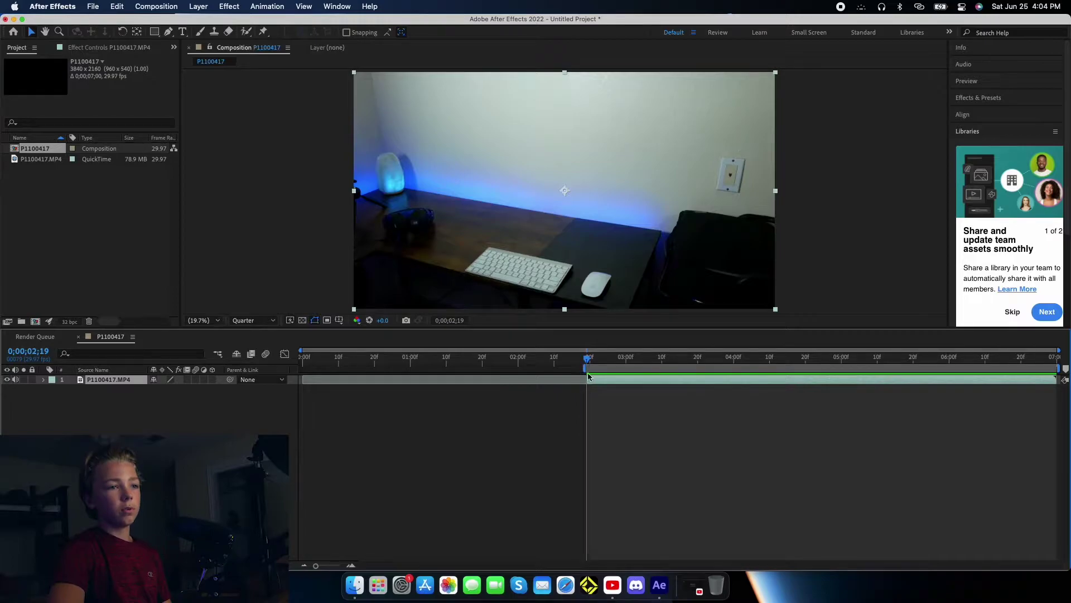
pyautogui.rightClick(598, 371)
pyautogui.click(612, 407)
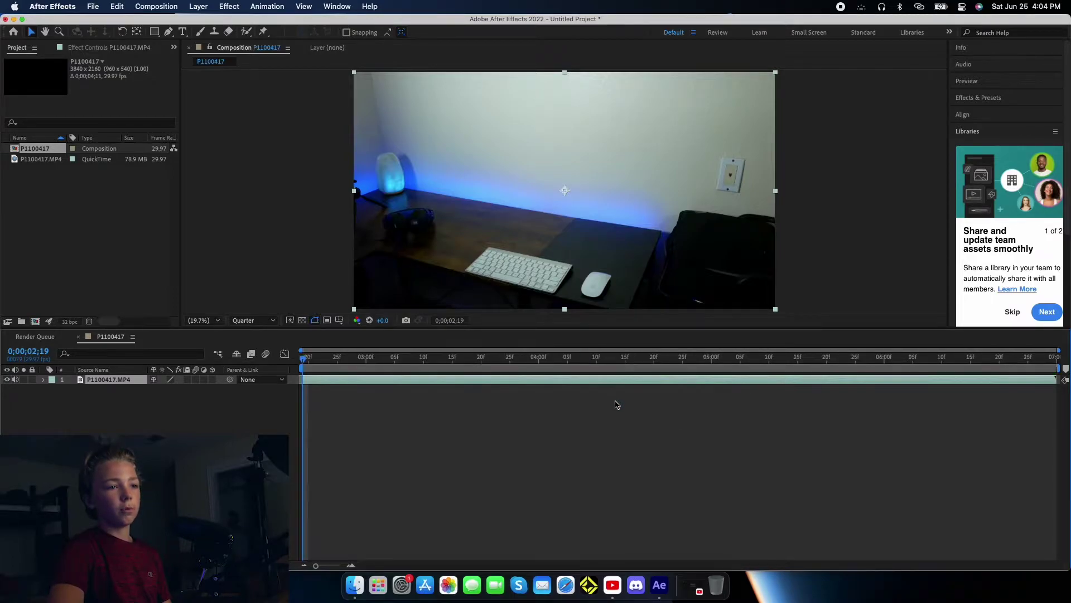
pyautogui.moveTo(301, 360); pyautogui.dragTo(250, 385)
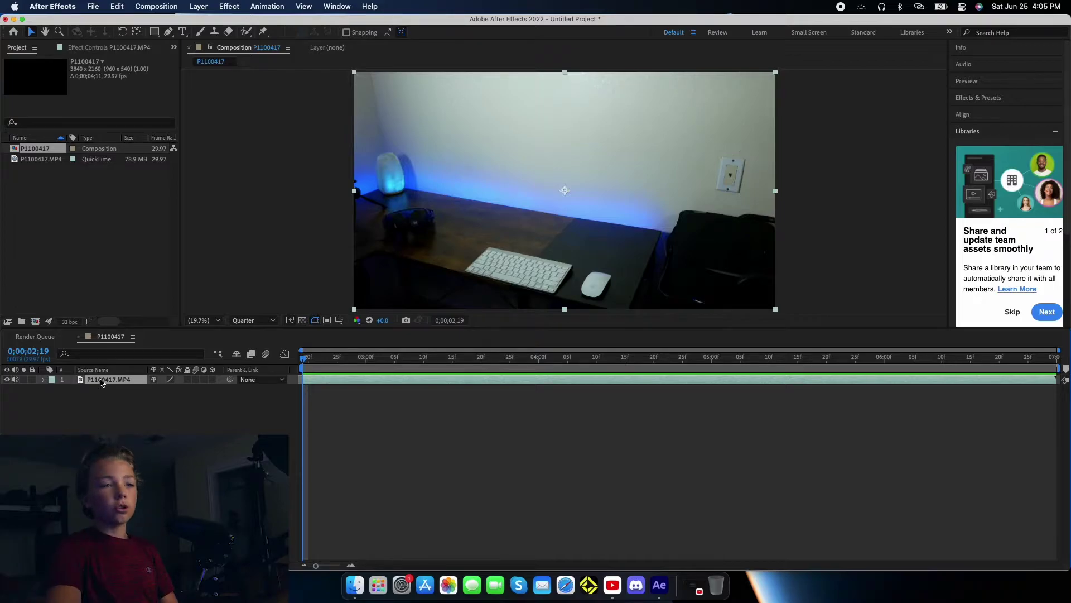
# Rename the footage layer to 'Desk'
pyautogui.press('Return')
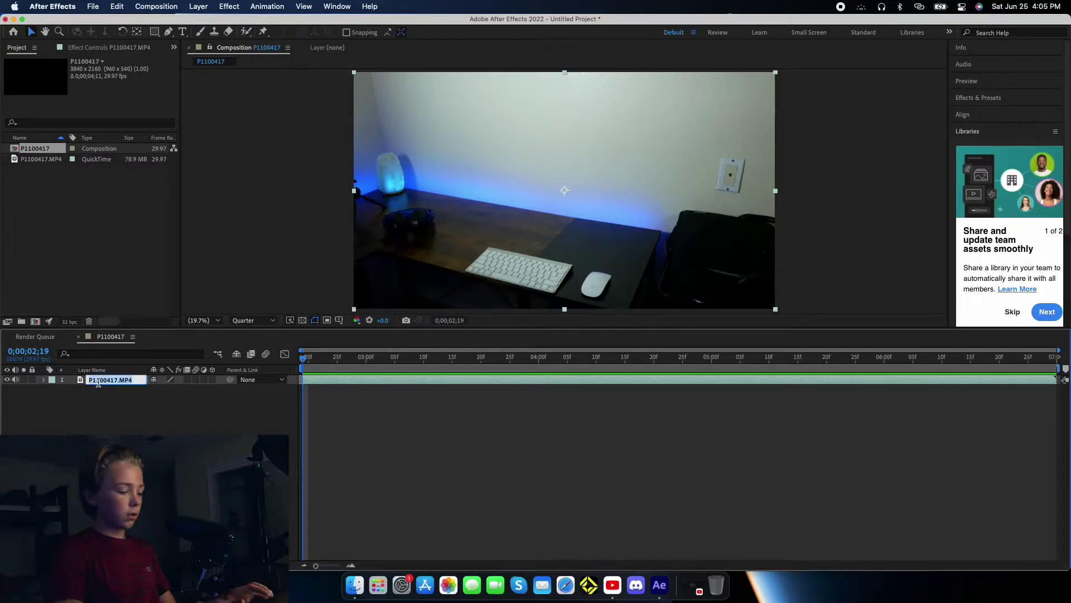
pyautogui.write('Desk')
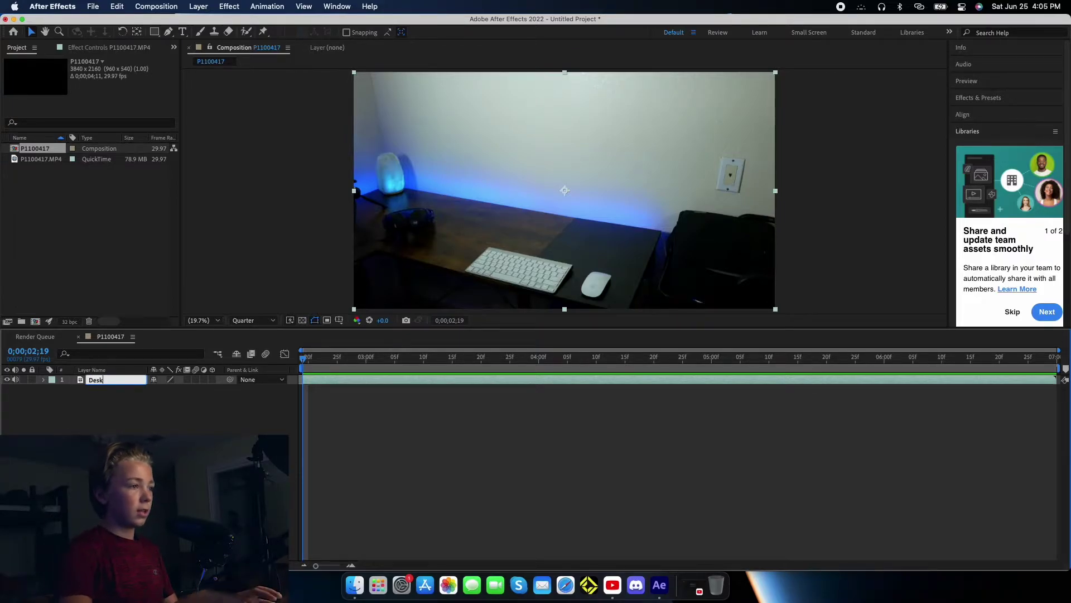
pyautogui.press('Return')
pyautogui.scroll(-1, 1063, 172)
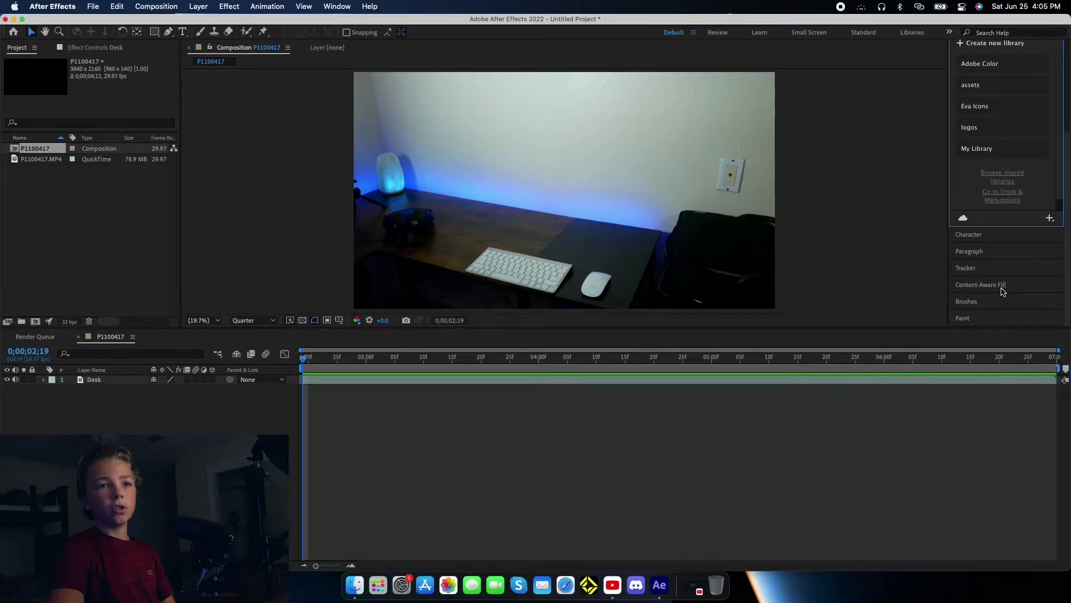
# Run Track Camera on the Desk layer from the Tracker panel, then minimize After Effects
pyautogui.click(980, 267)
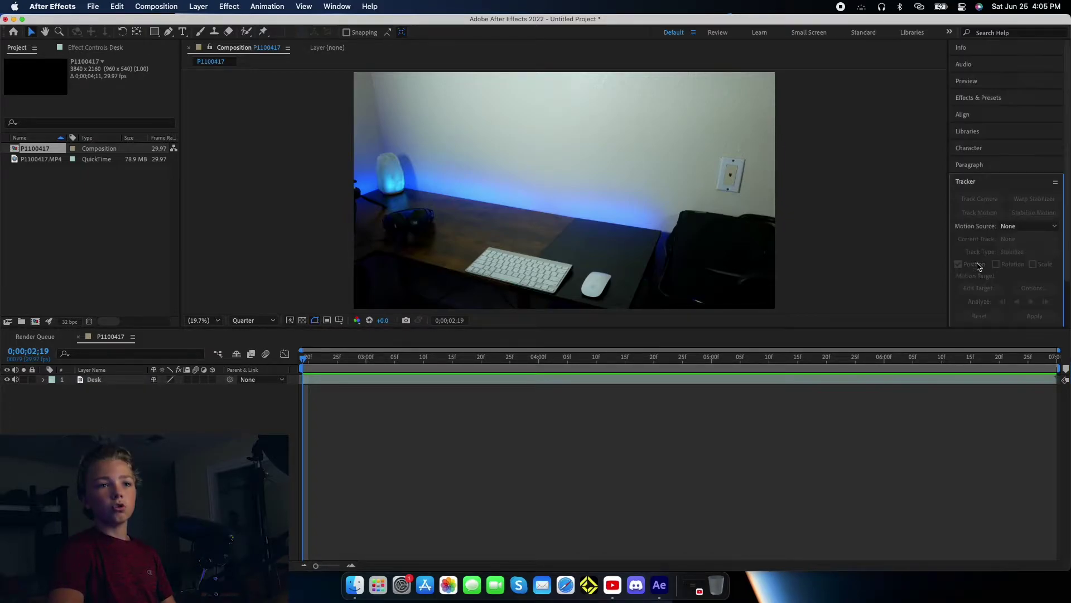
pyautogui.click(92, 381)
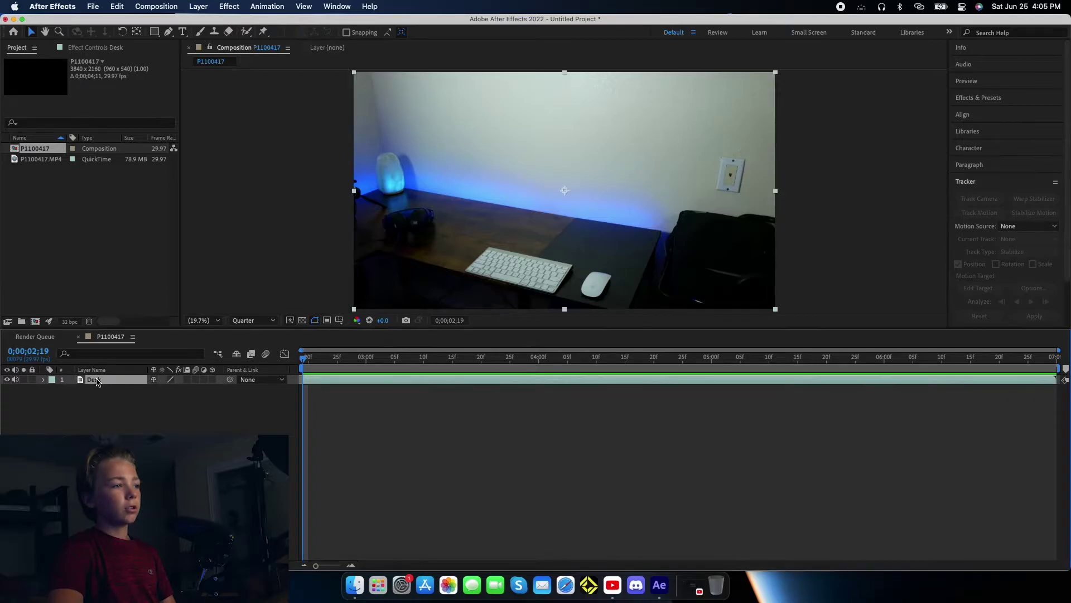
pyautogui.click(967, 202)
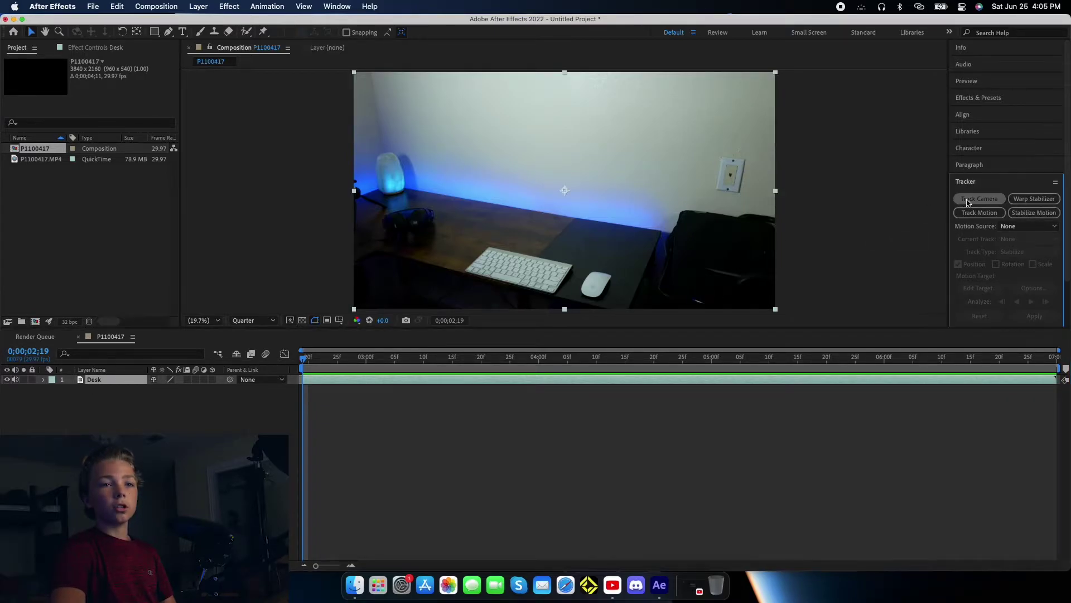
pyautogui.click(968, 202)
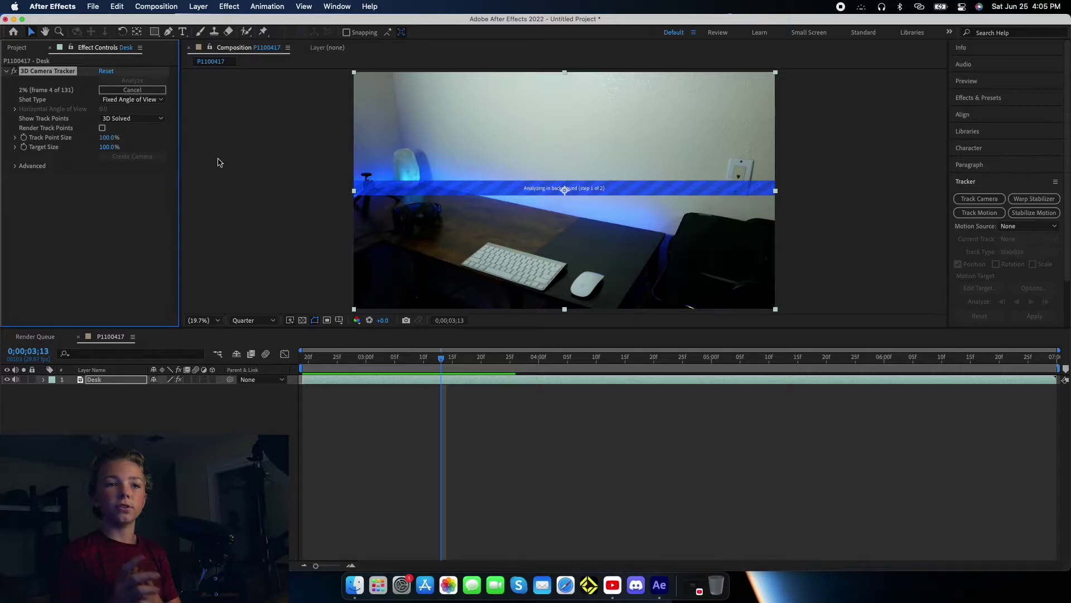
pyautogui.click(318, 310)
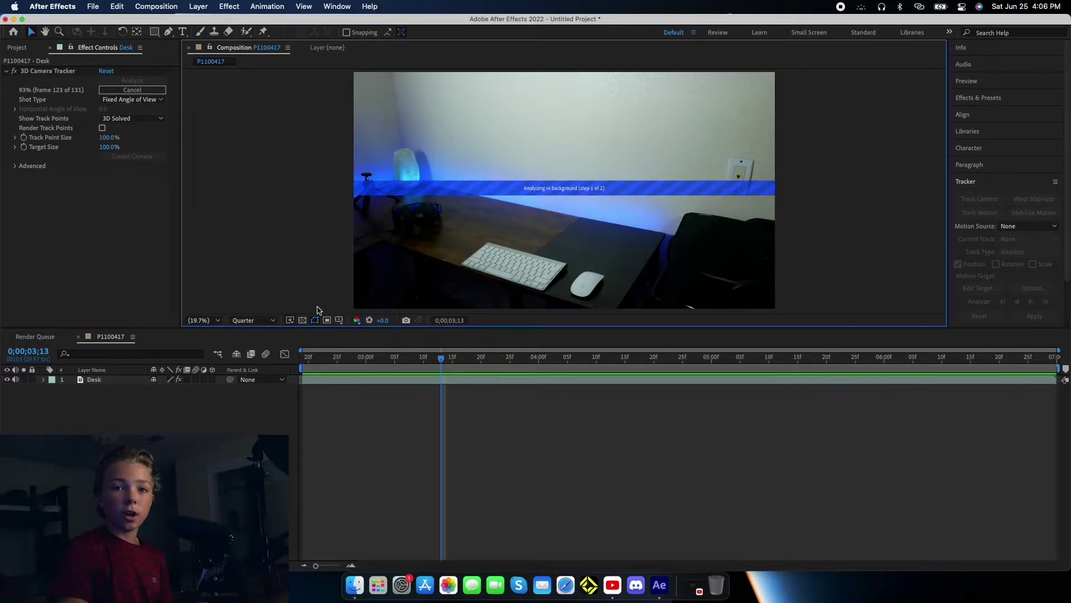
pyautogui.click(14, 20)
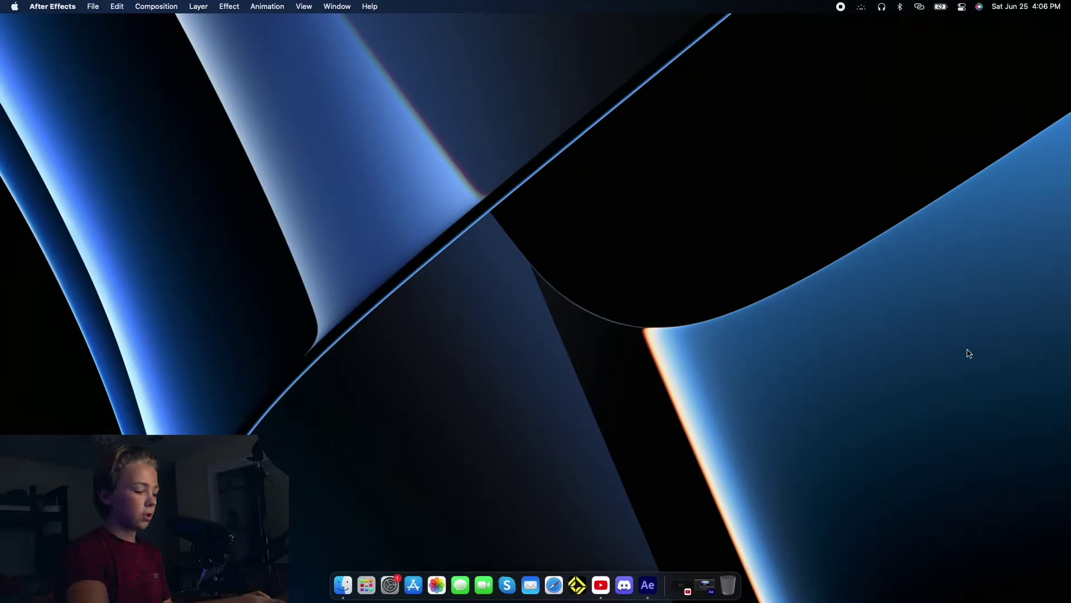
# Capture the desktop window with Cmd+Shift+5 and drag the screenshot into the timeline above Desk
pyautogui.press('super+shift+5')
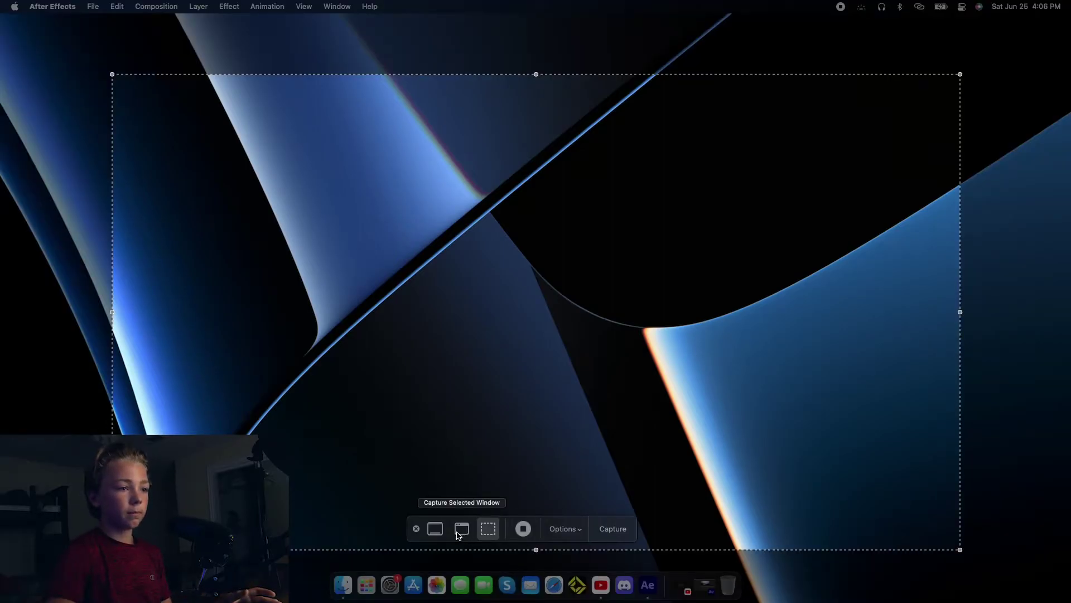
pyautogui.click(458, 535)
pyautogui.click(571, 401)
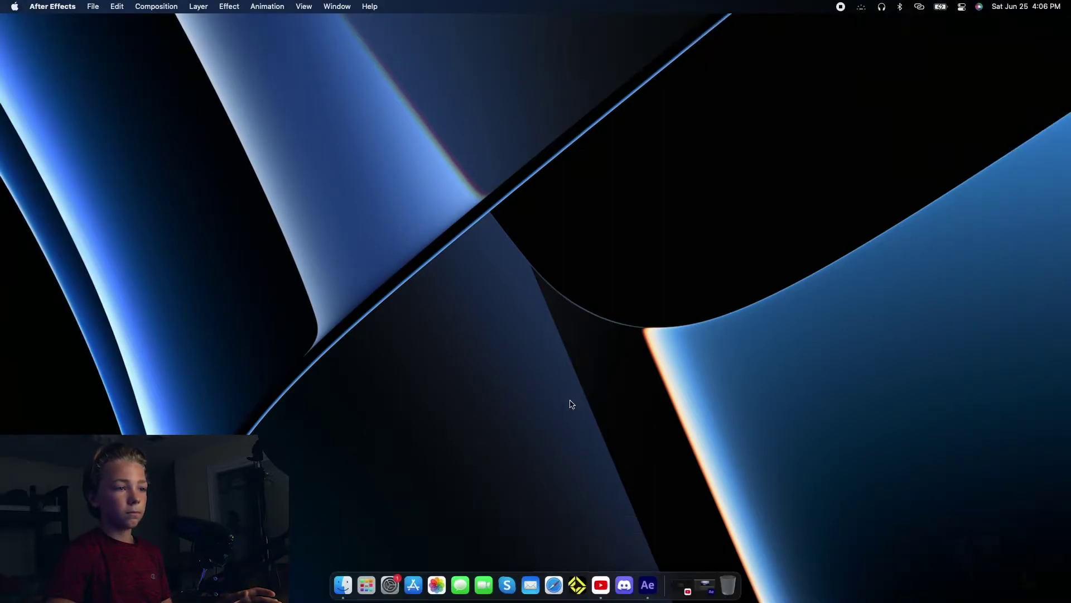
pyautogui.click(646, 585)
pyautogui.moveTo(1009, 563); pyautogui.dragTo(145, 389)
# Set the screenshot's opacity to 83% and apply Lumetri Color to it
pyautogui.press('t')
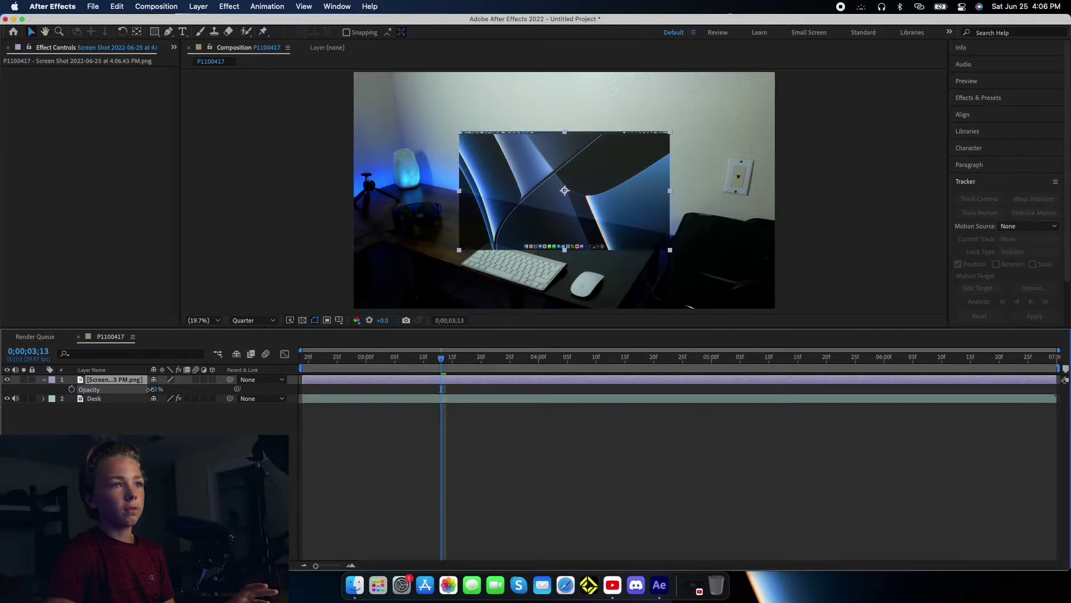
pyautogui.press('Return')
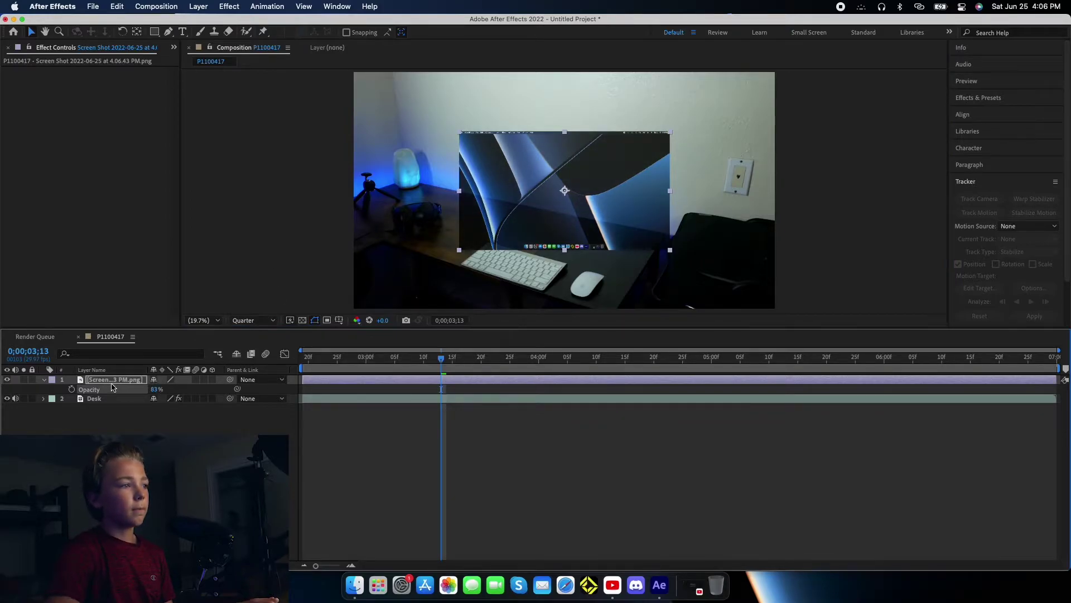
pyautogui.click(997, 104)
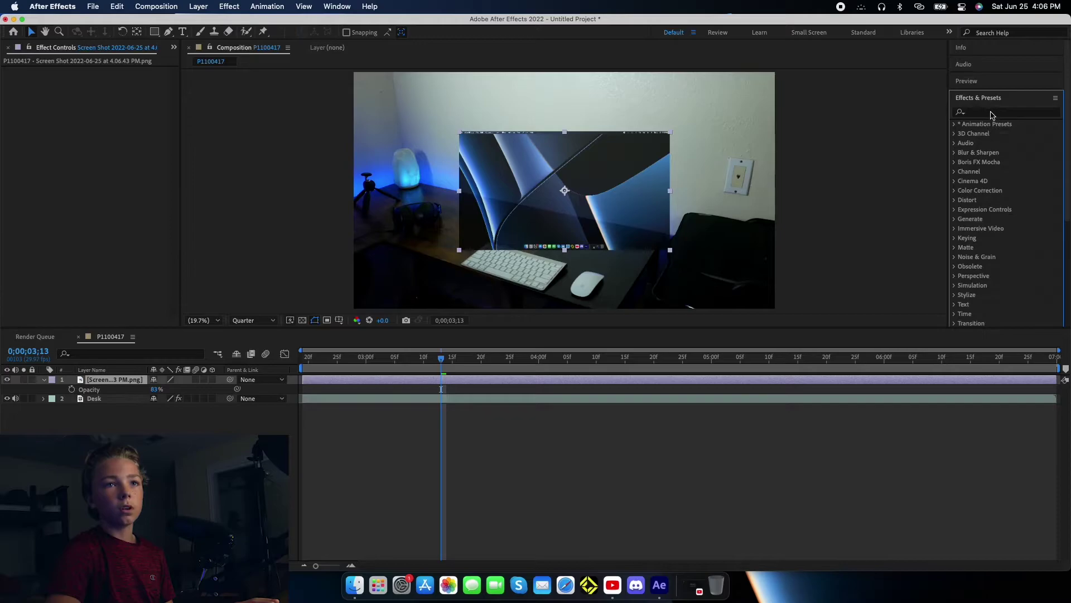
pyautogui.click(992, 113)
pyautogui.write('lumetri')
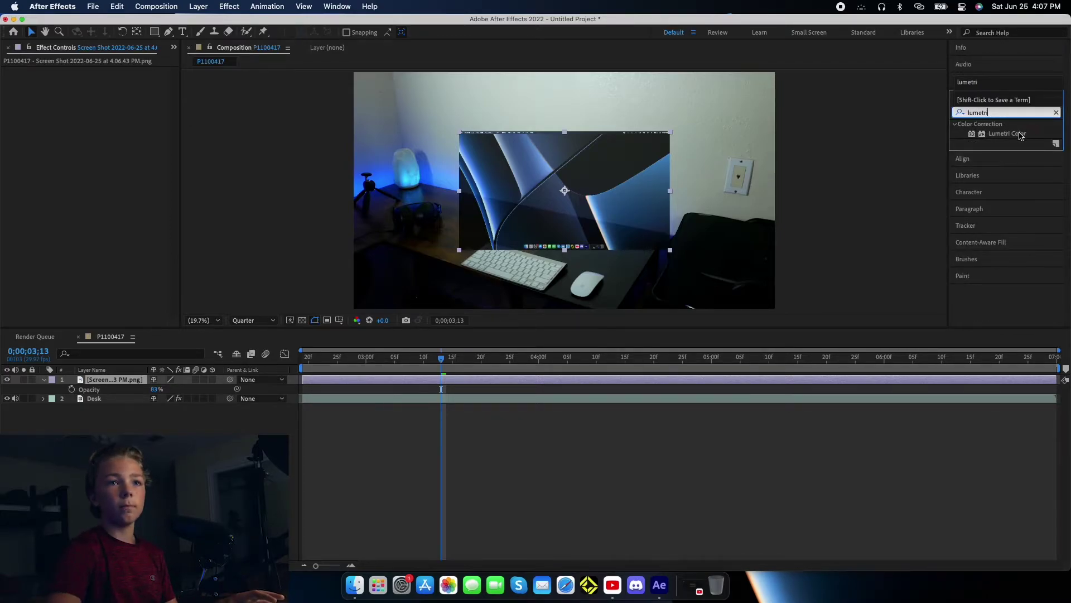
pyautogui.moveTo(1019, 136); pyautogui.dragTo(561, 212)
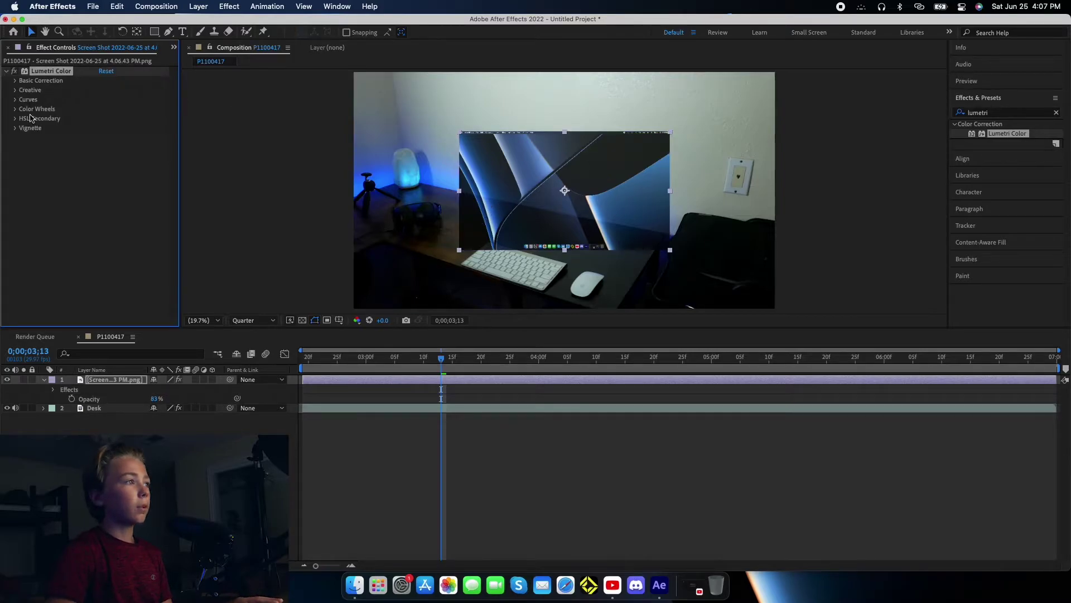
# Tint the screenshot's midtones and highlights bluish-purple, lower opacity to 75%, and search effects for 'ven'
pyautogui.click(15, 109)
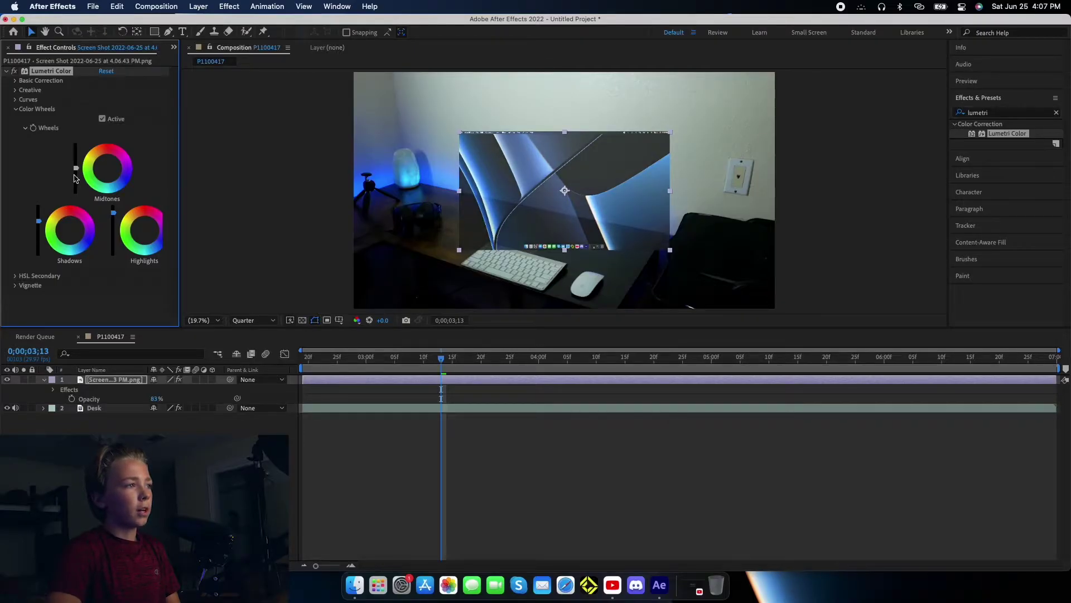
pyautogui.click(112, 173)
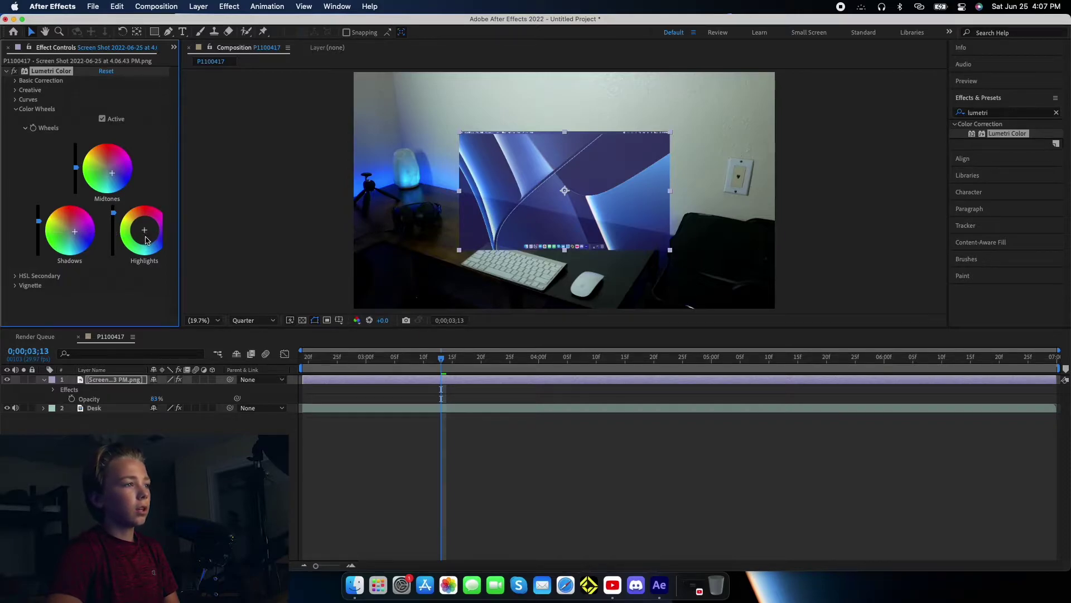
pyautogui.moveTo(147, 240); pyautogui.dragTo(149, 233)
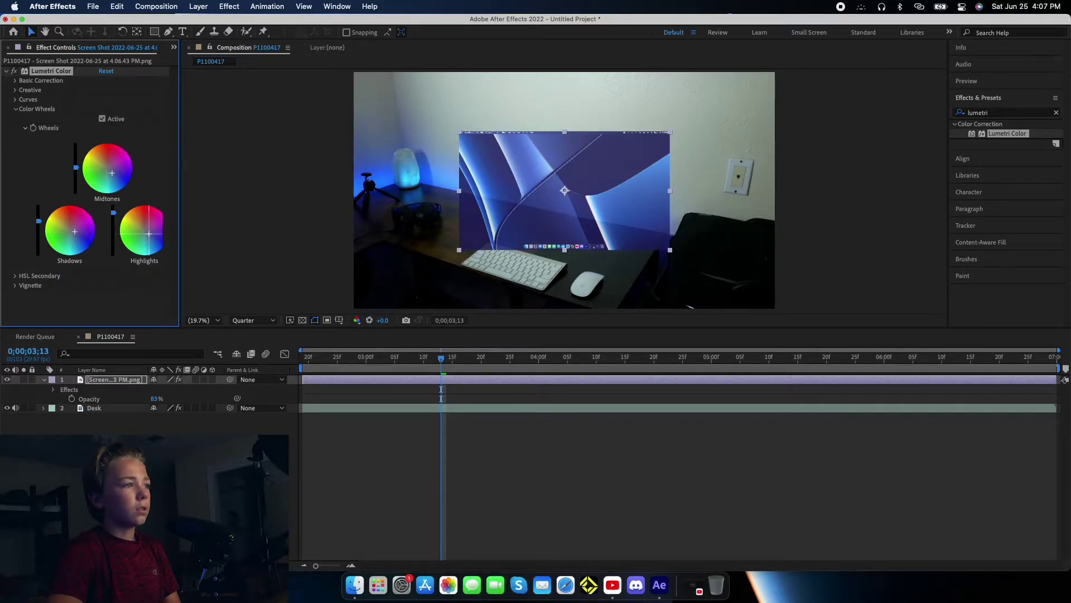
pyautogui.moveTo(156, 399); pyautogui.dragTo(152, 398)
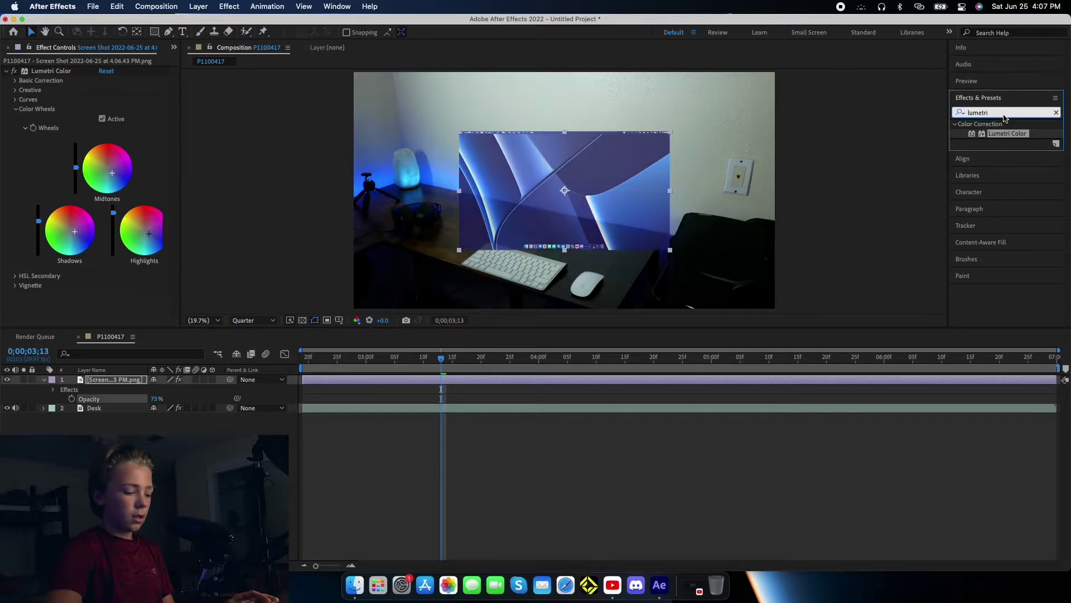
pyautogui.click(960, 112)
pyautogui.write('ven')
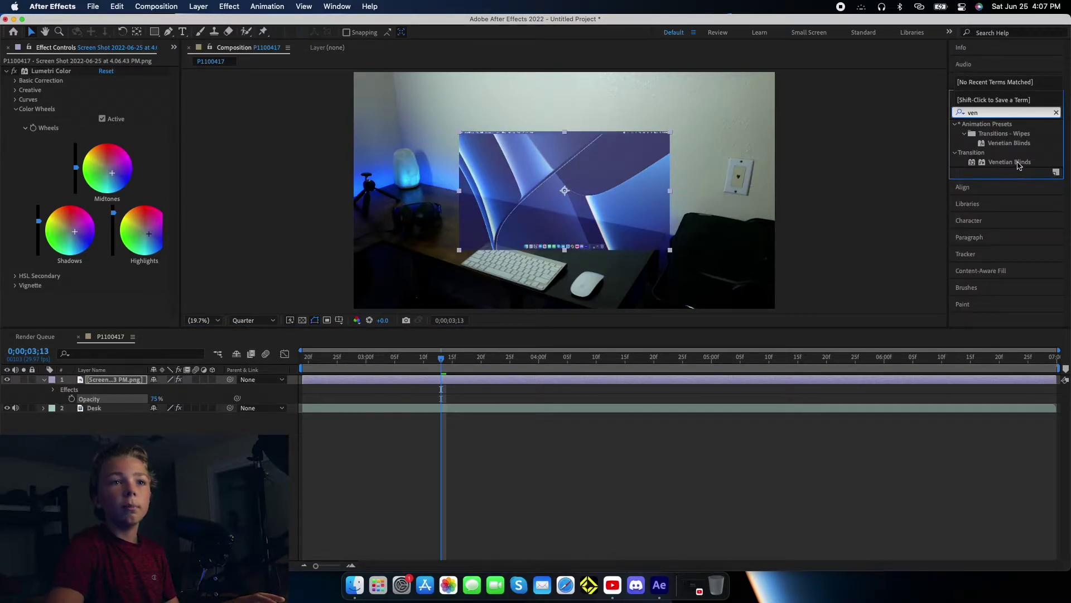
# Apply Venetian Blinds to the screenshot with 14% completion, 90° direction, width 30, feather 13
pyautogui.moveTo(1019, 165); pyautogui.dragTo(561, 181)
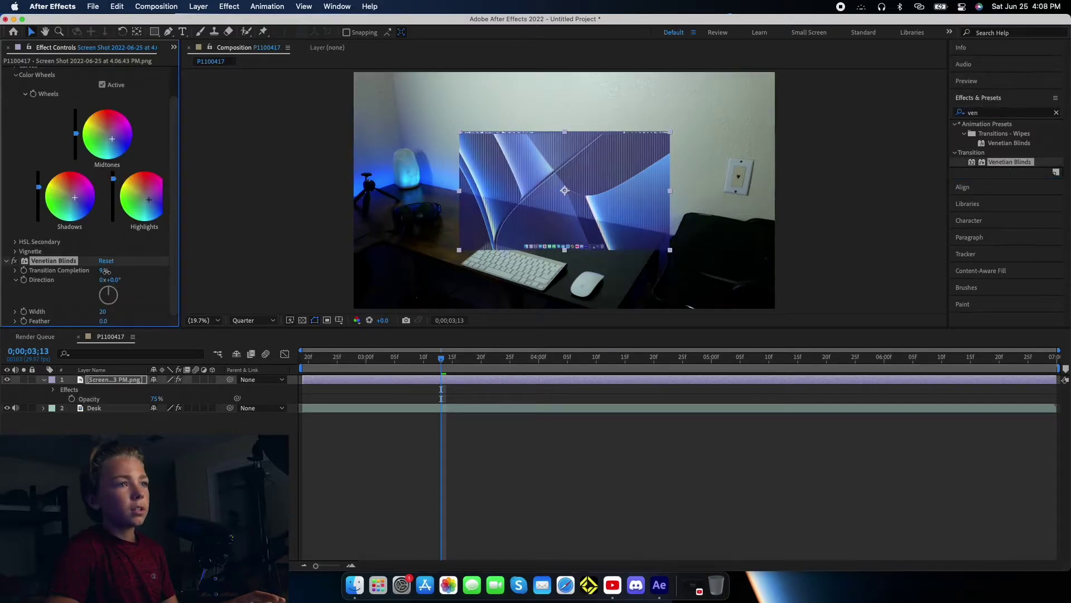
pyautogui.moveTo(108, 271); pyautogui.dragTo(106, 275)
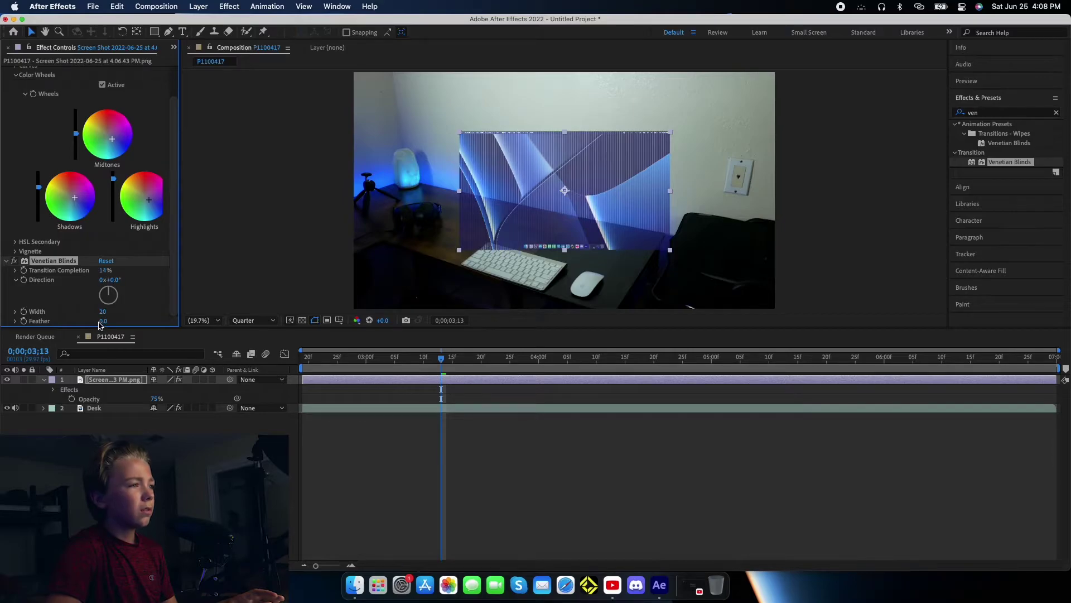
pyautogui.moveTo(100, 325); pyautogui.dragTo(106, 325)
pyautogui.moveTo(109, 292); pyautogui.dragTo(112, 291)
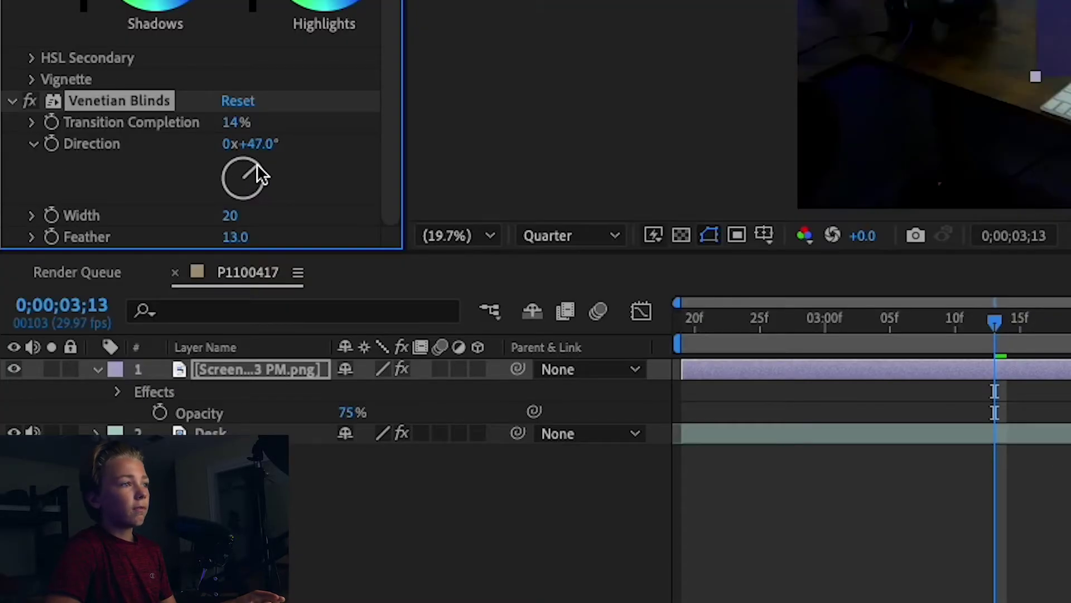
pyautogui.moveTo(261, 175); pyautogui.dragTo(261, 171)
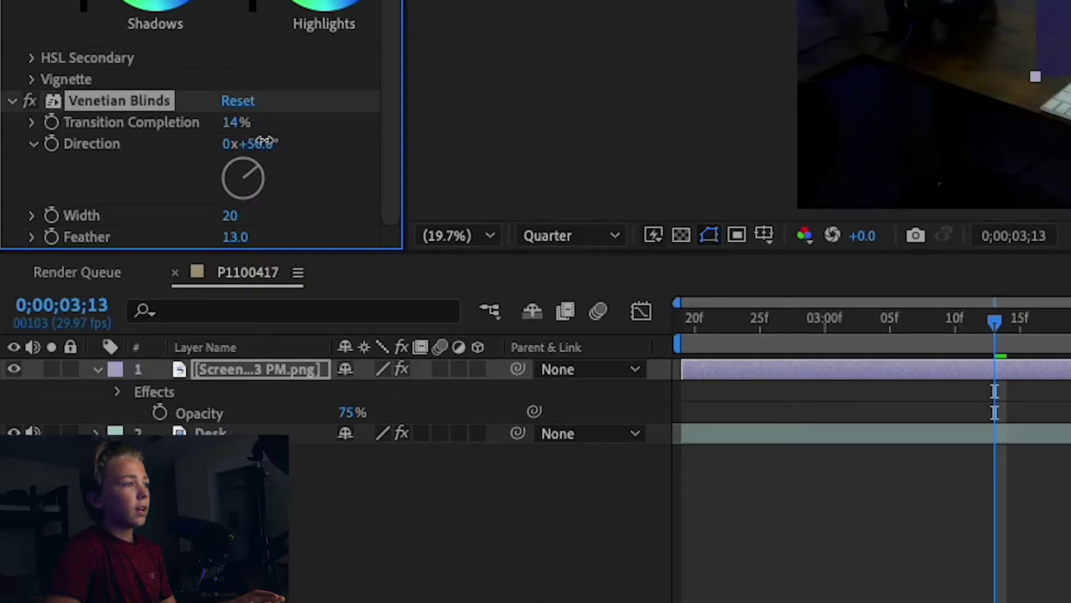
pyautogui.click(262, 144)
pyautogui.write('90')
pyautogui.press('Return')
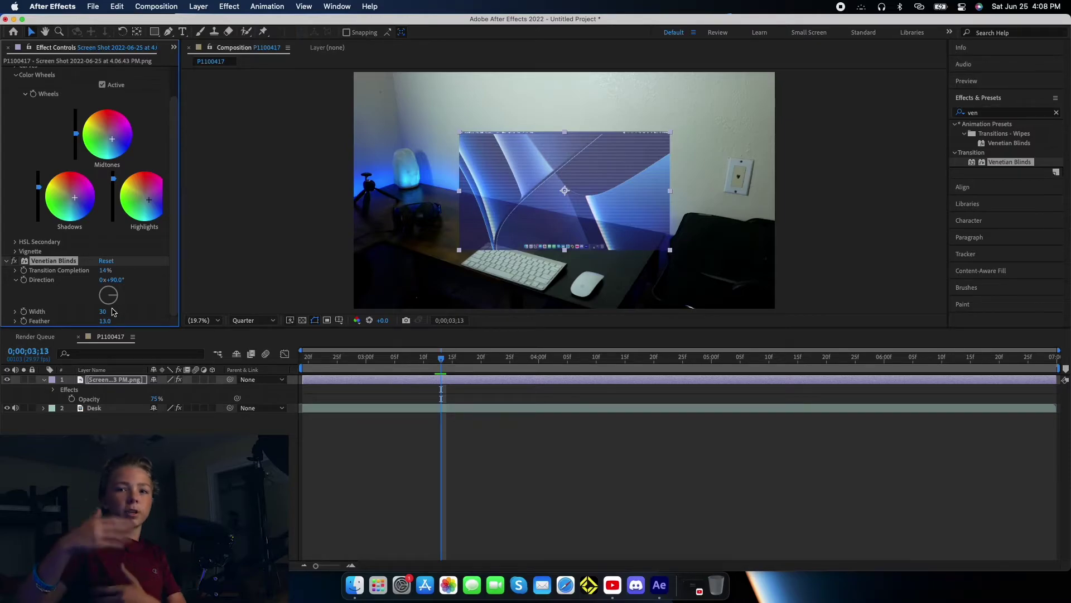
# Select the Desk tracker's points around the keyboard and mouse and create a null and camera
pyautogui.press('space')
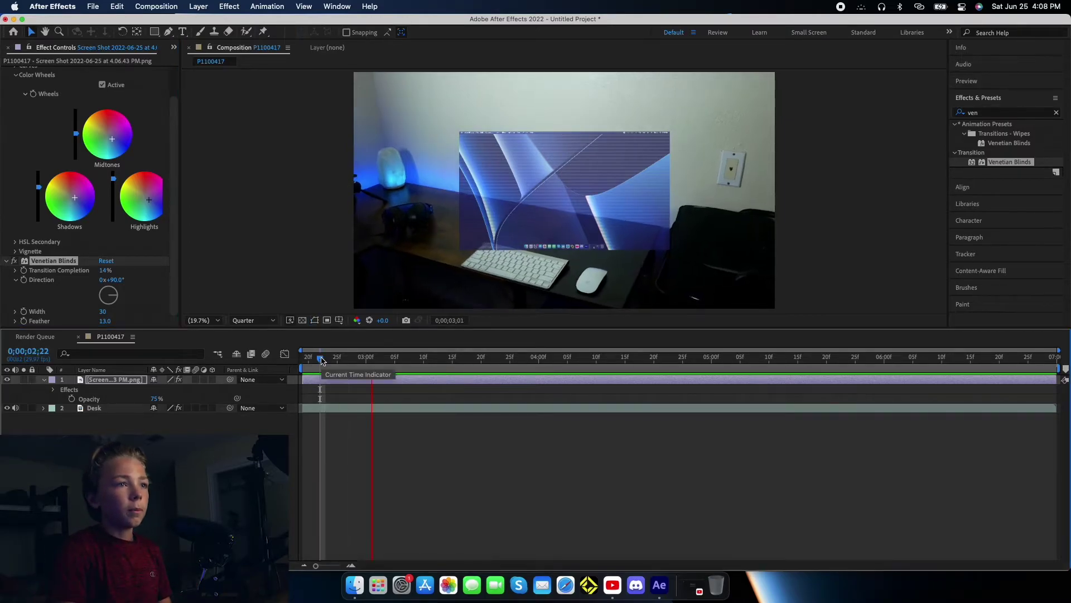
pyautogui.press('space')
pyautogui.click(94, 408)
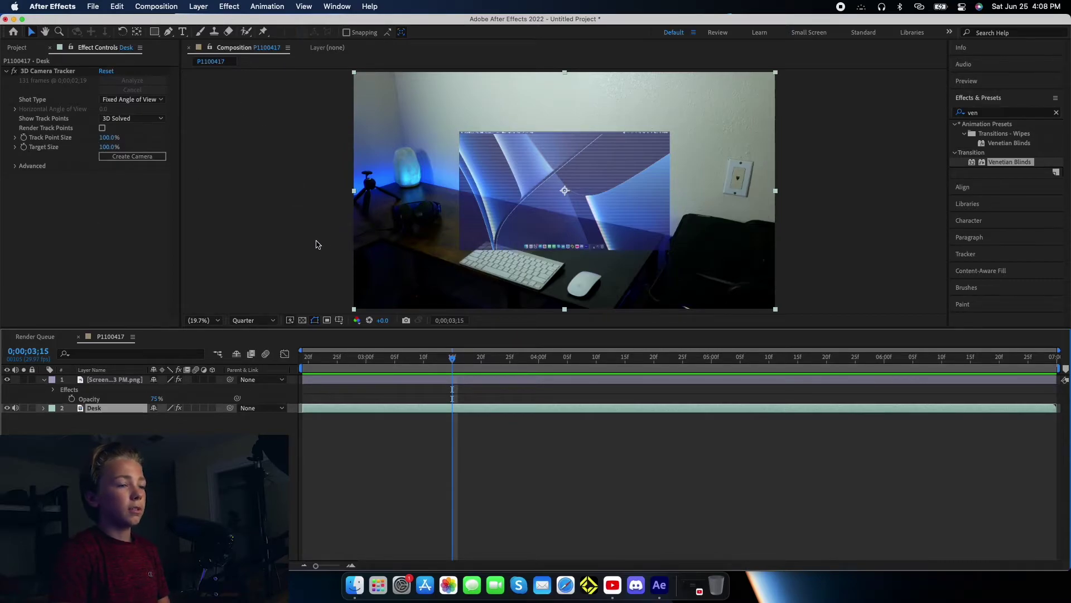
pyautogui.click(35, 72)
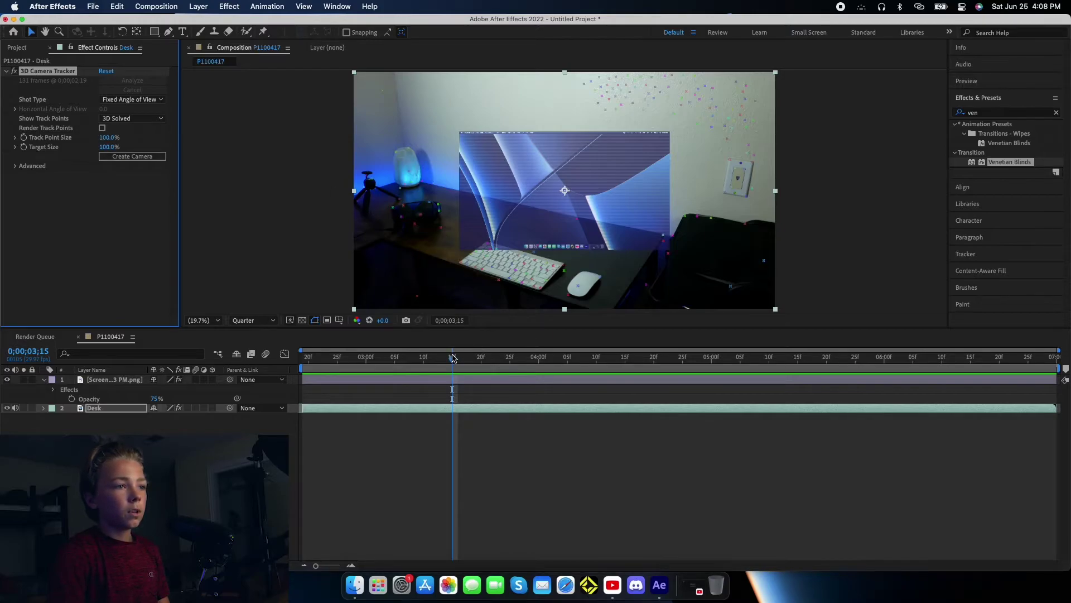
pyautogui.moveTo(453, 358); pyautogui.dragTo(562, 360)
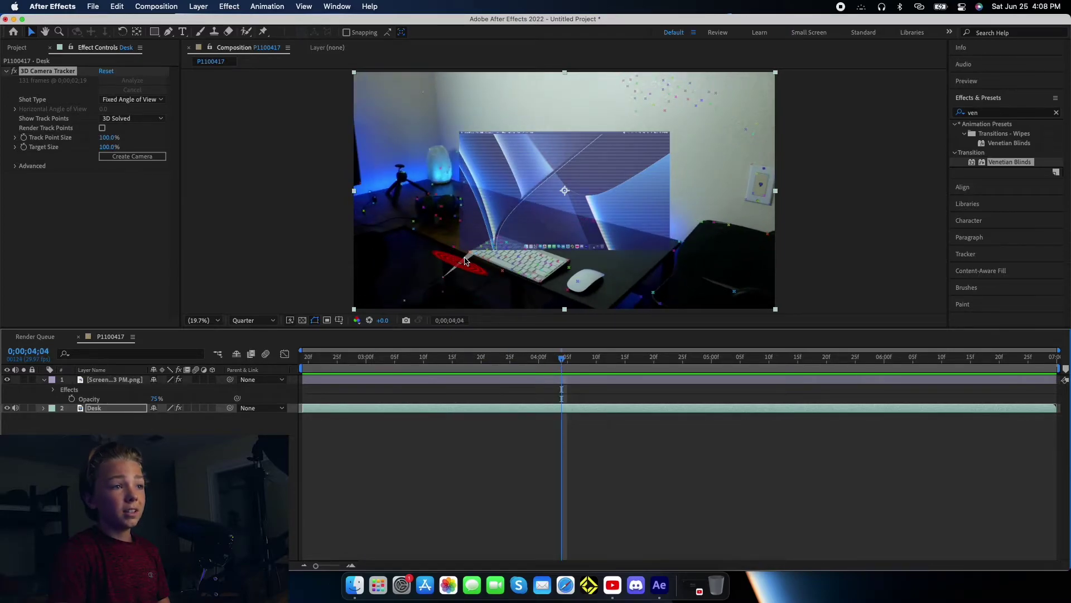
pyautogui.moveTo(465, 261)
pyautogui.mouseDown()
pyautogui.moveTo(514, 285)
pyautogui.moveTo(594, 277)
pyautogui.mouseUp()
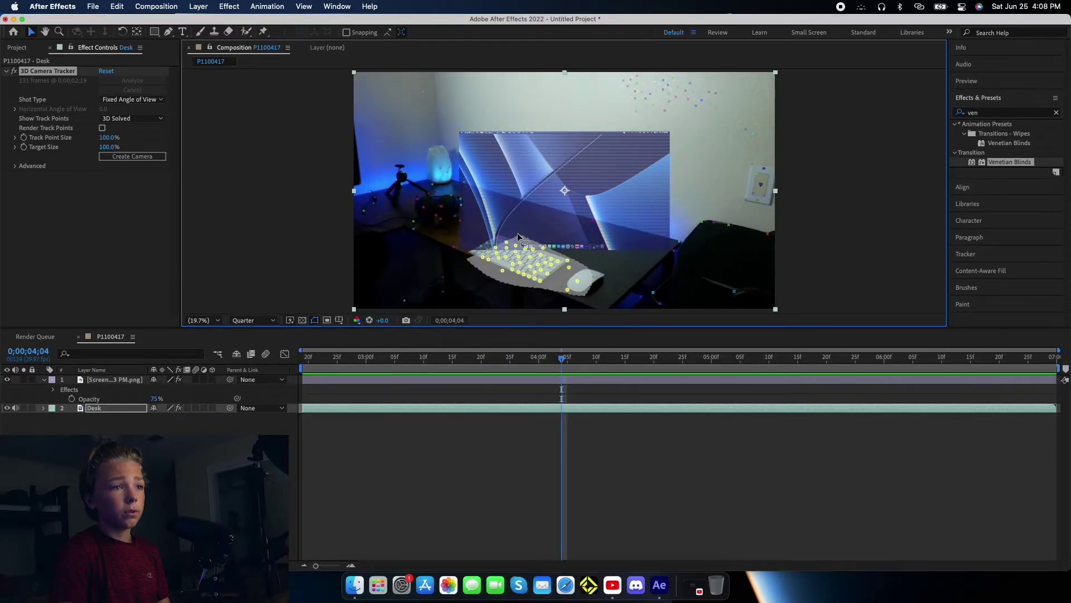
pyautogui.rightClick(518, 259)
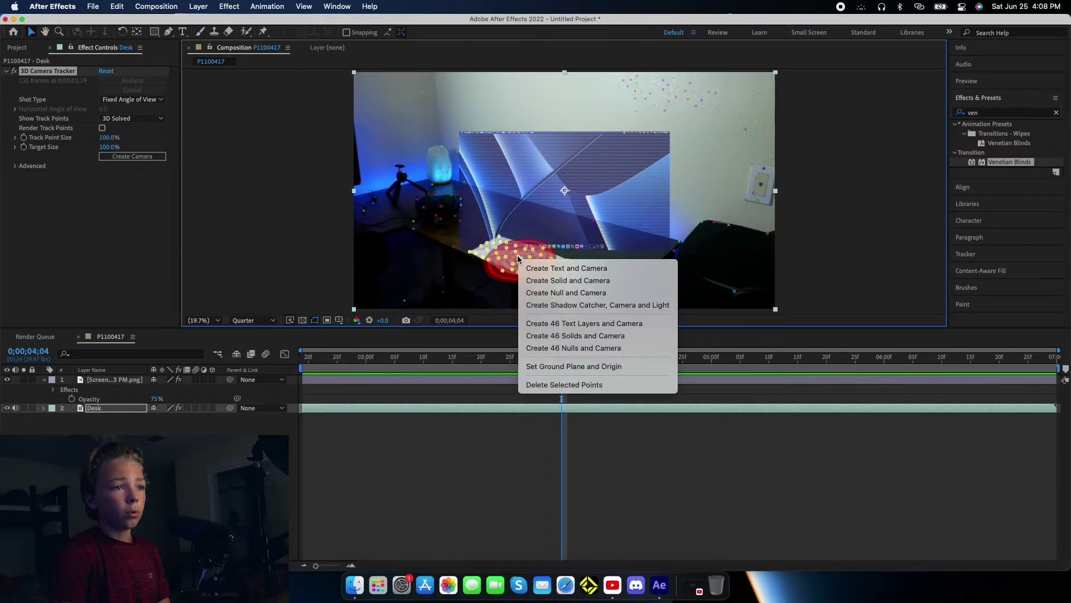
pyautogui.click(581, 293)
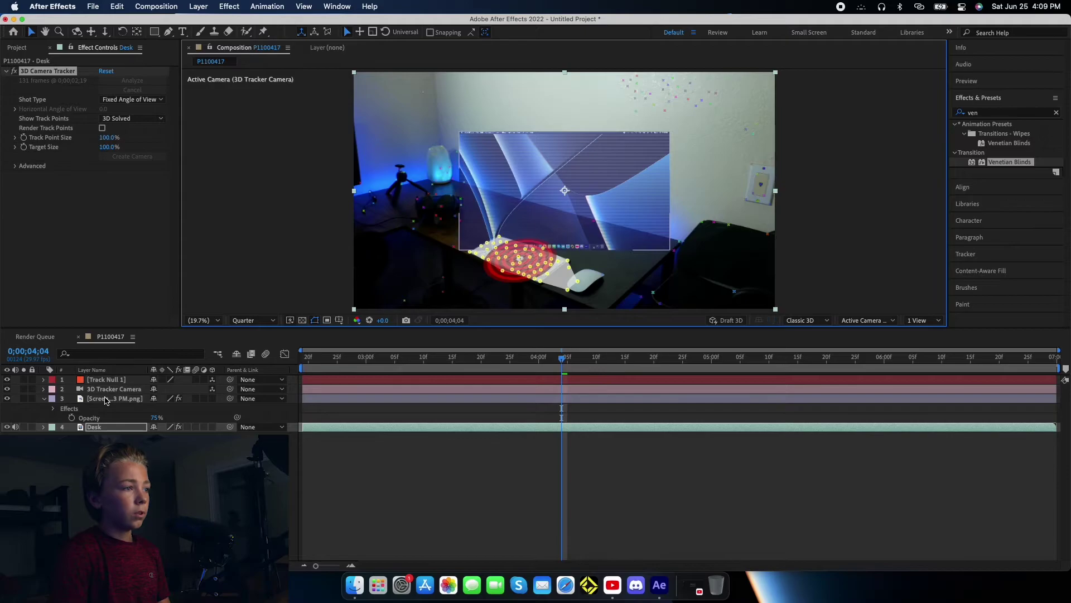
# Rename the screenshot layer to 'HUD' and turn on its 3D Layer switch
pyautogui.click(106, 399)
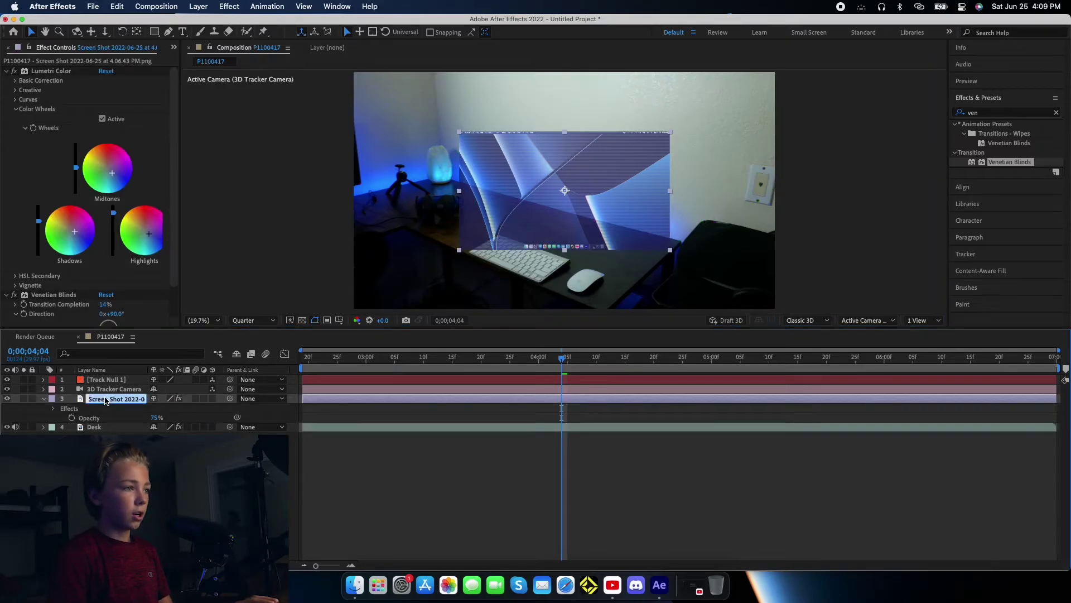
pyautogui.write('HUD')
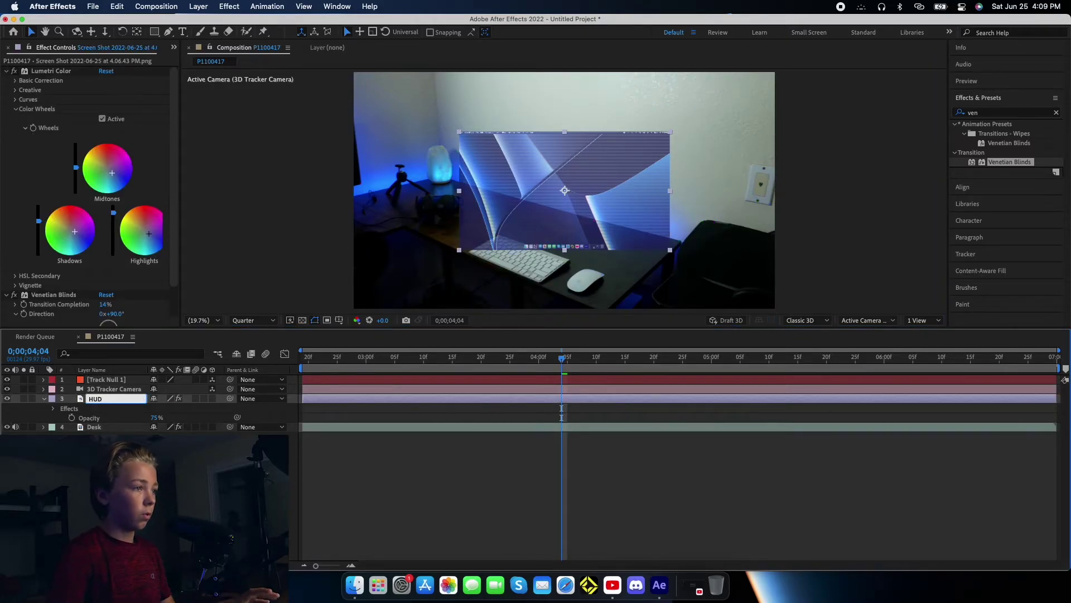
pyautogui.press('Return')
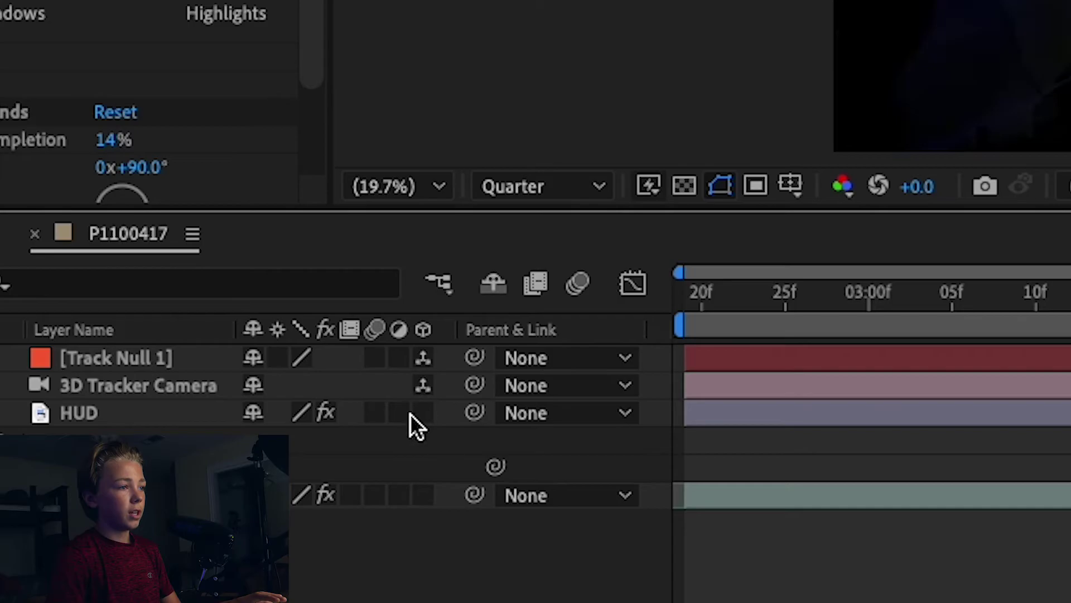
pyautogui.click(423, 413)
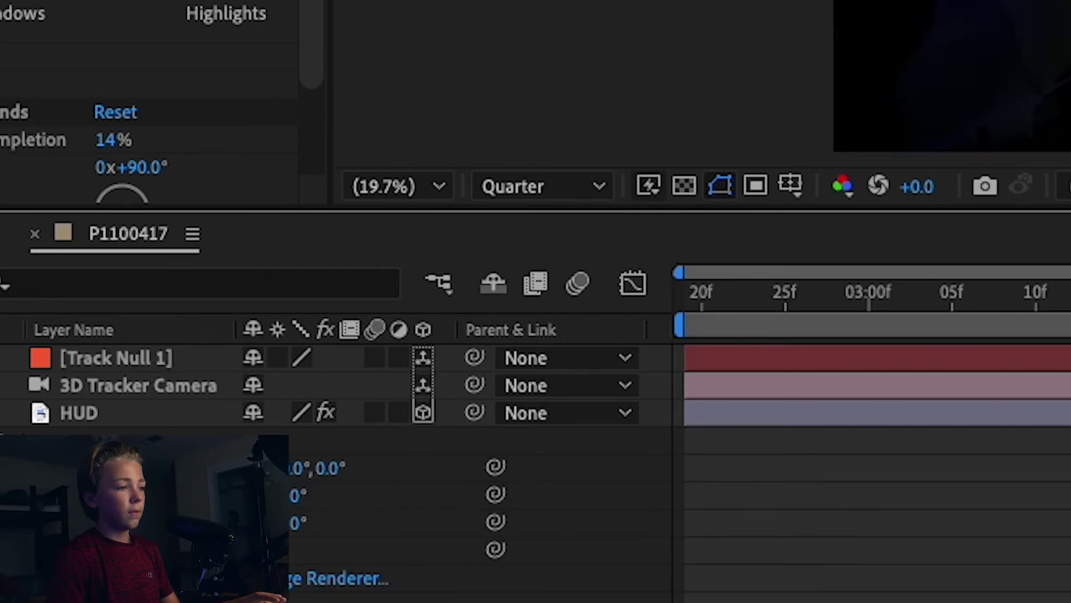
pyautogui.click(189, 565)
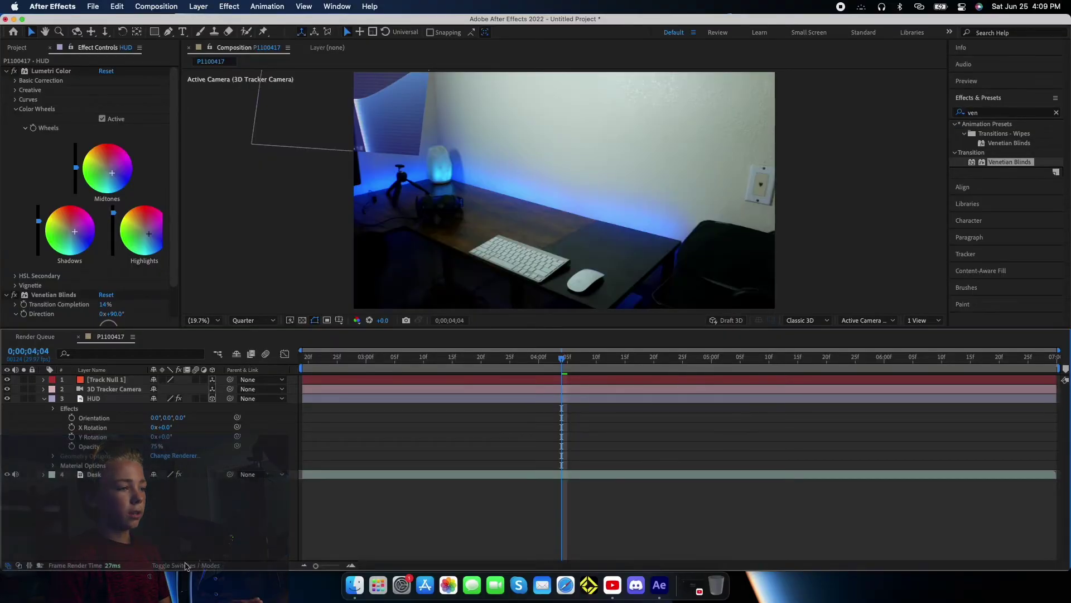
pyautogui.click(190, 565)
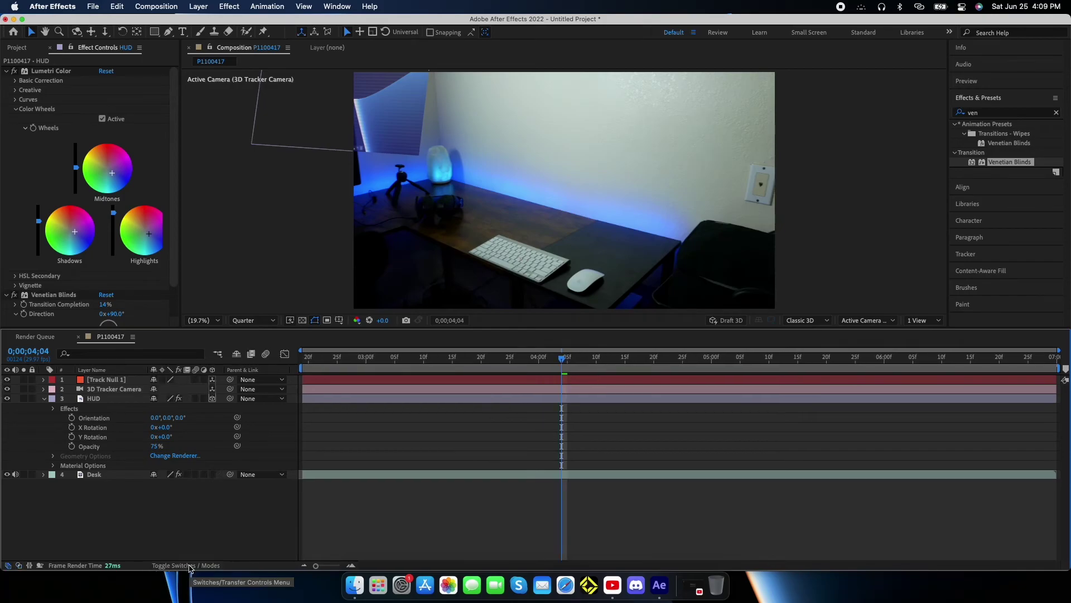
pyautogui.click(189, 565)
pyautogui.click(190, 565)
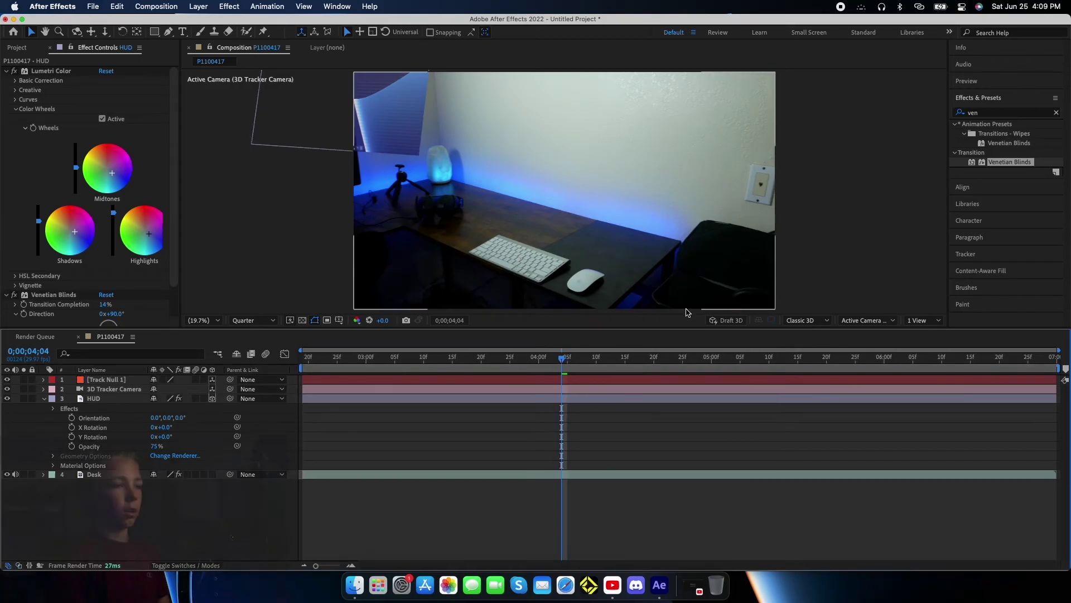
# Push the HUD panel back along its Z axis so it floats above the desk
pyautogui.click(527, 362)
pyautogui.moveTo(528, 363); pyautogui.dragTo(447, 363)
pyautogui.click(106, 398)
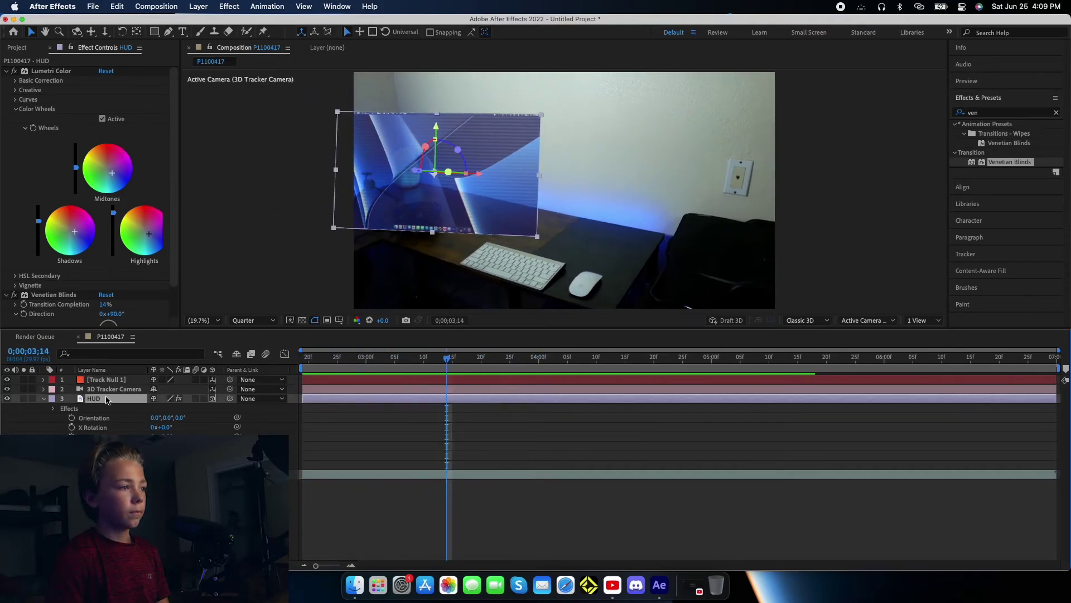
pyautogui.moveTo(417, 171); pyautogui.dragTo(524, 174)
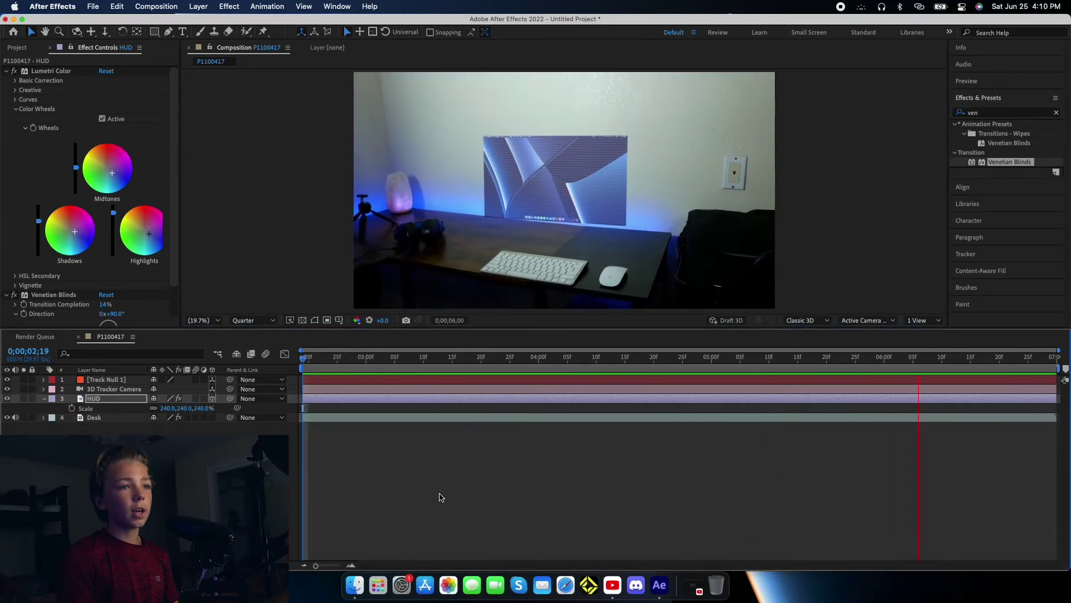
pyautogui.press('space')
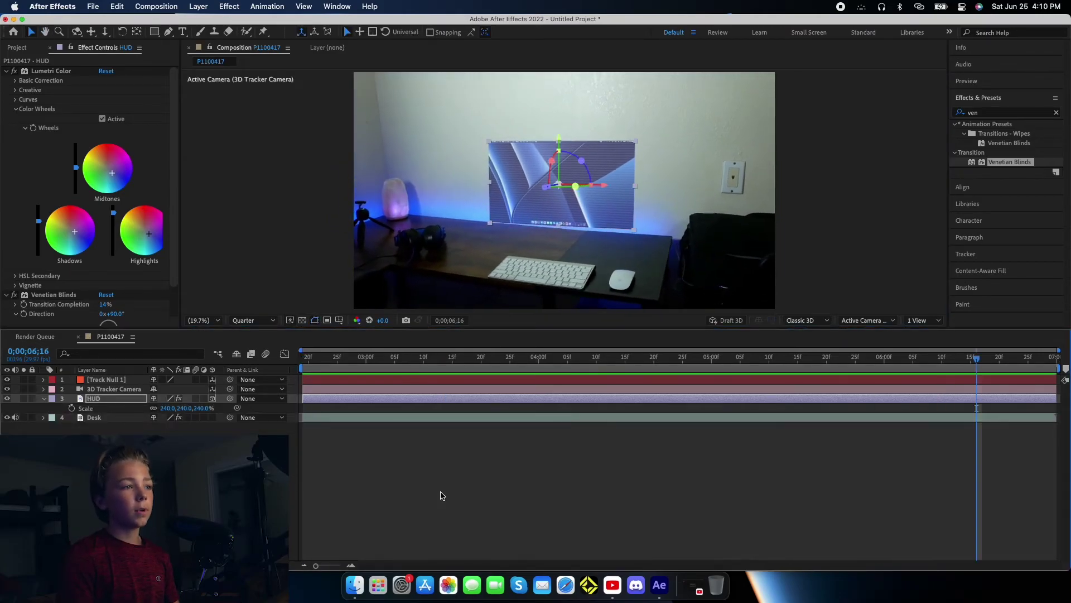